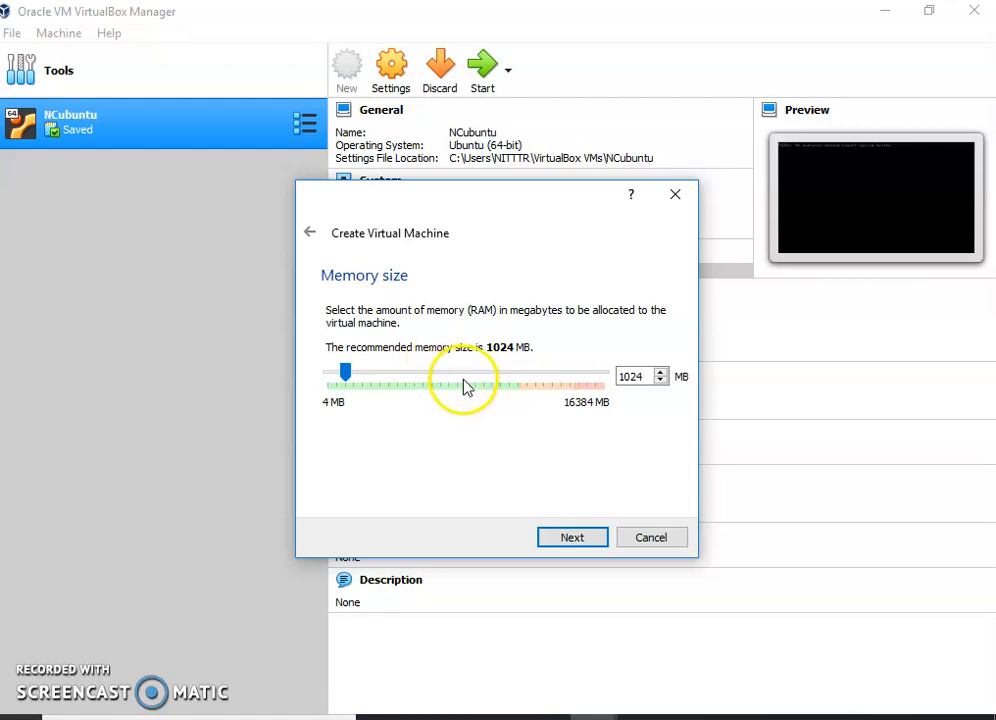
pyautogui.click(519, 384)
pyautogui.moveTo(519, 384); pyautogui.dragTo(519, 384)
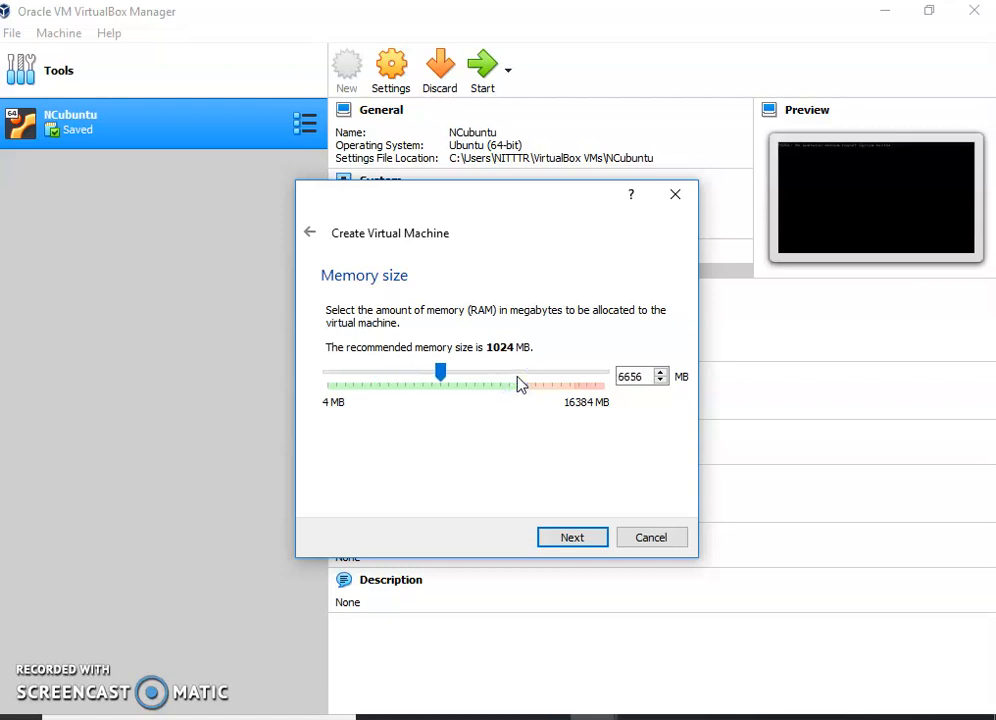
pyautogui.moveTo(410, 376); pyautogui.dragTo(410, 378)
pyautogui.click(375, 377)
# Set the new virtual machine's memory size to 4096 MB and continue to the hard disk setup.
pyautogui.doubleClick(620, 376)
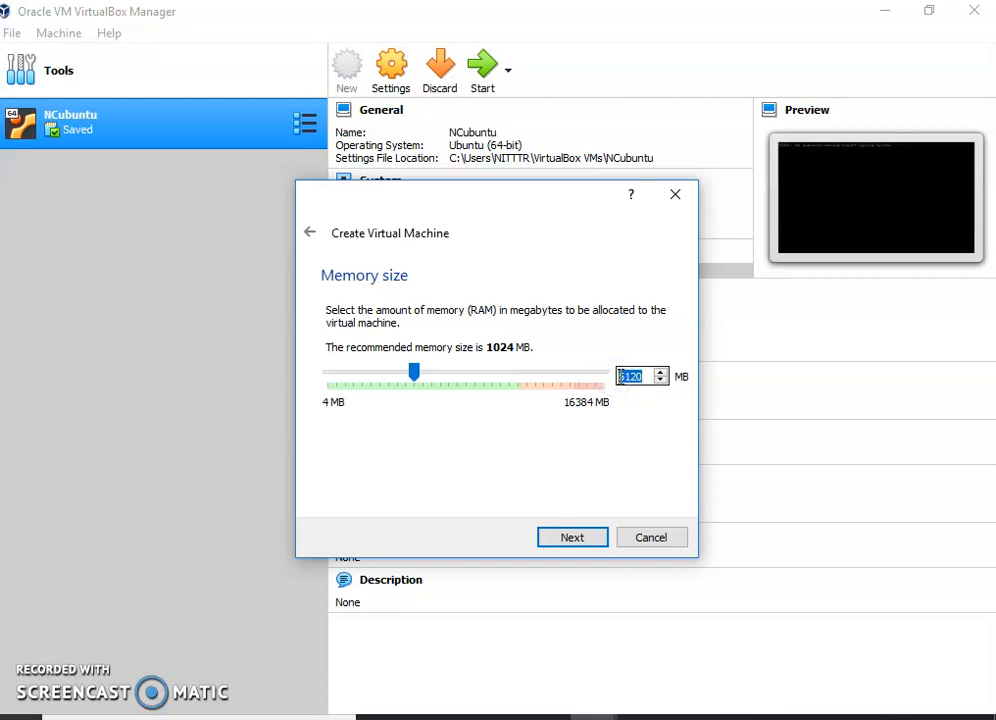
pyautogui.write('20')
pyautogui.write('96')
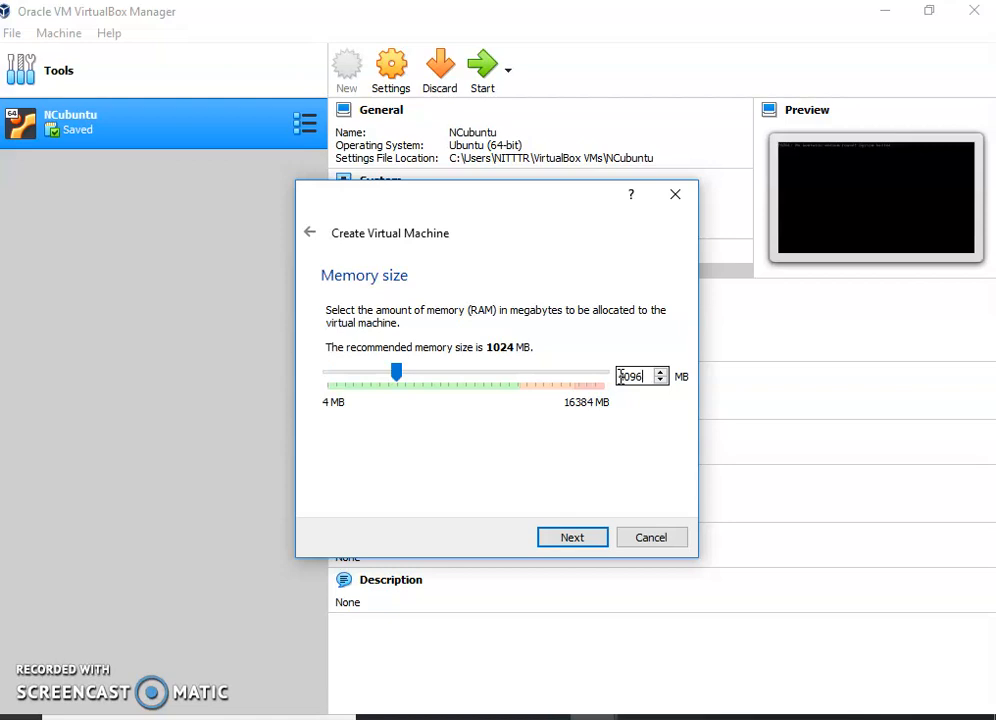
pyautogui.click(645, 451)
pyautogui.click(612, 480)
pyautogui.click(600, 538)
pyautogui.click(584, 540)
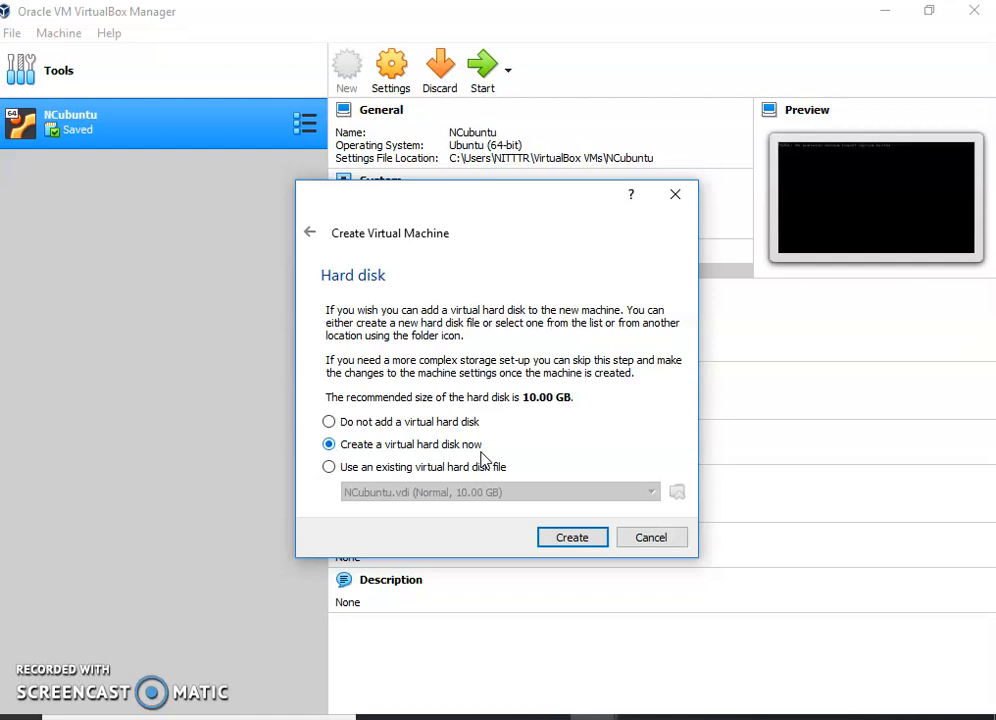
# Choose to create a new virtual hard disk as a dynamically allocated VDI (VirtualBox Disk Image).
pyautogui.click(575, 538)
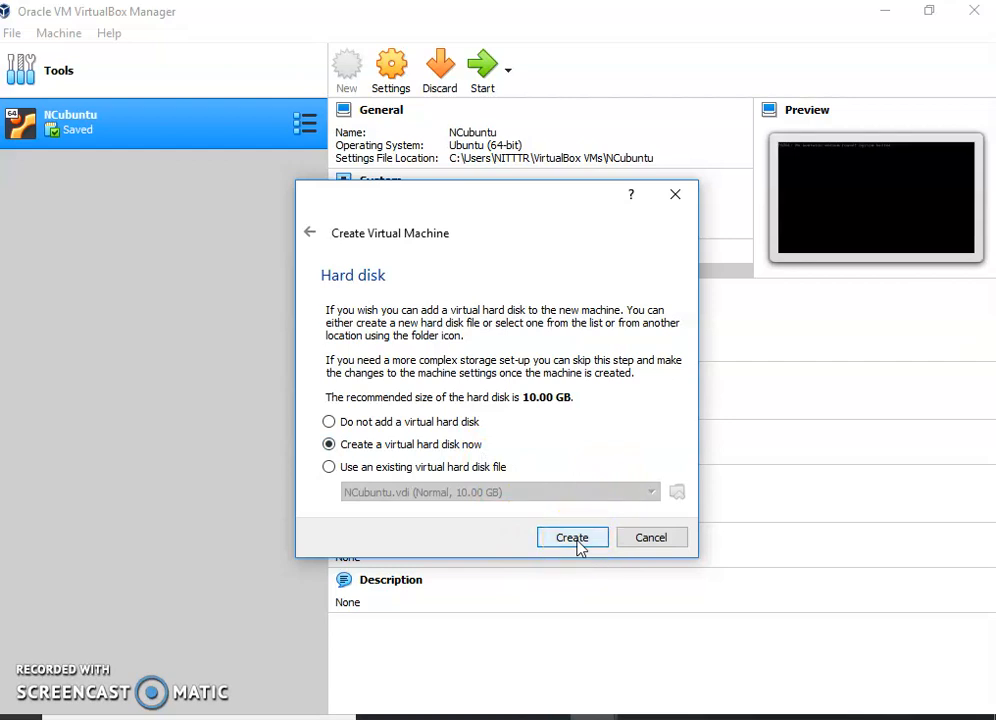
pyautogui.click(575, 538)
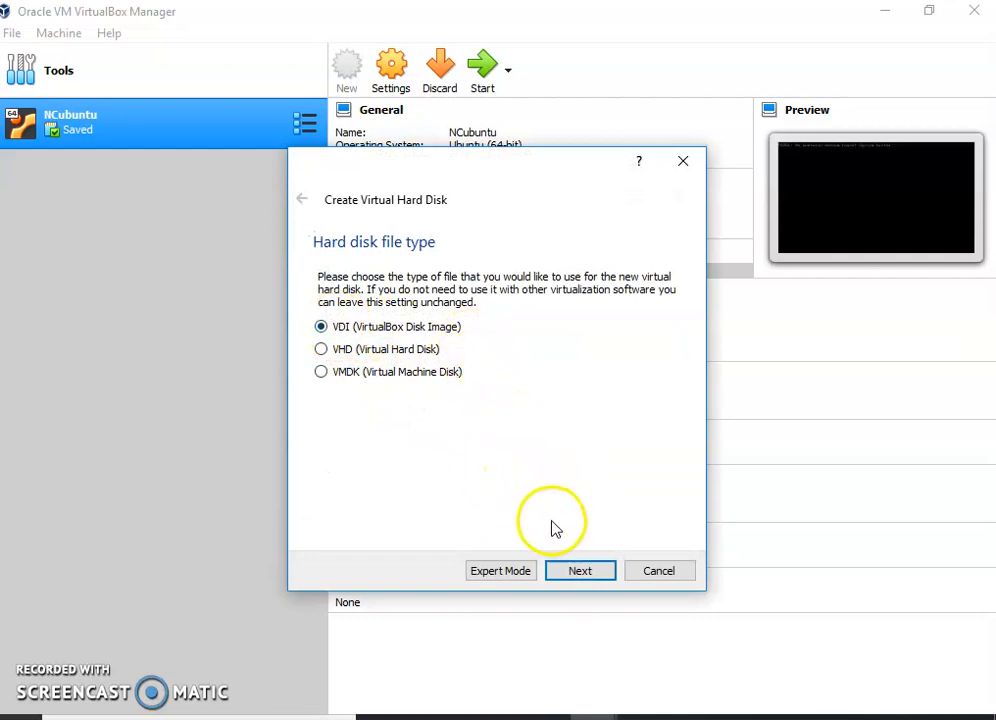
pyautogui.click(594, 574)
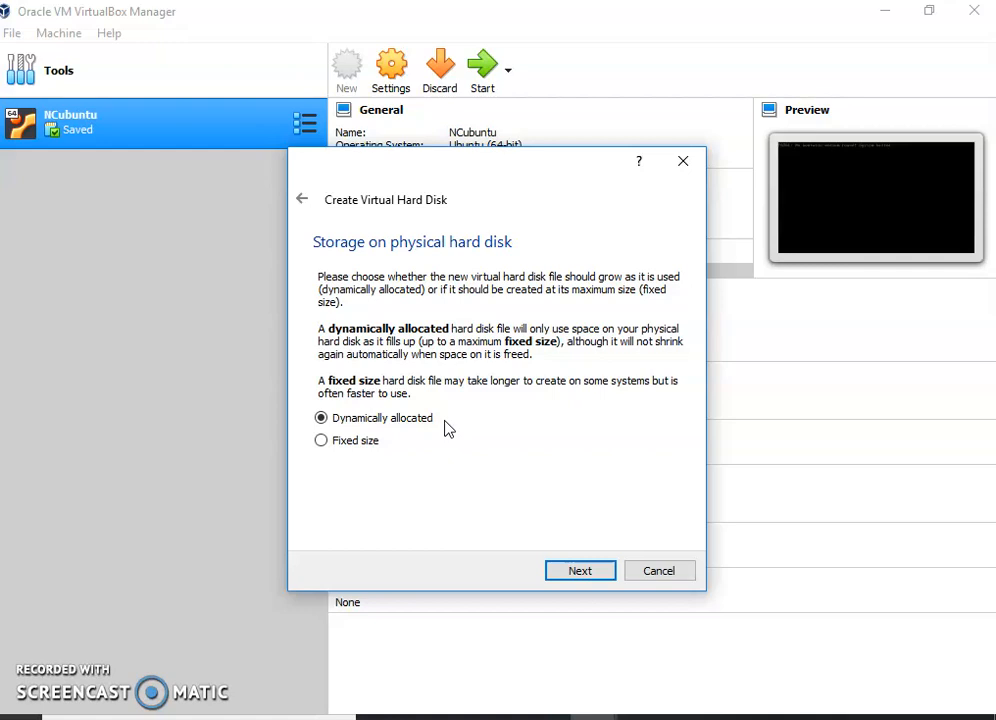
pyautogui.click(568, 575)
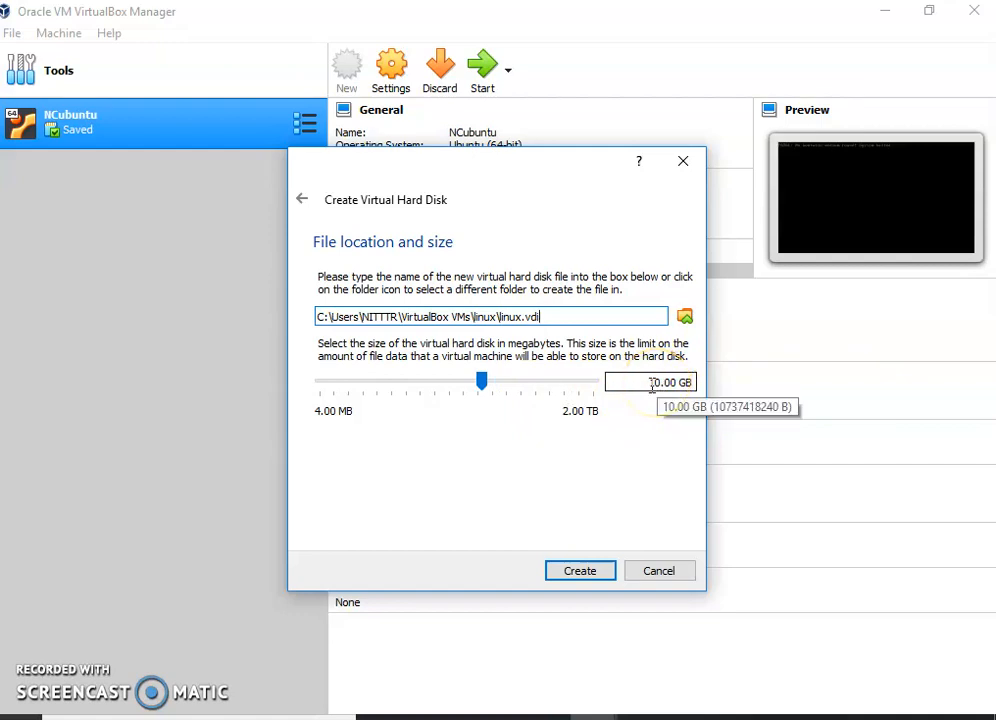
# Set the virtual hard disk size to 30.00 GB and create the disk.
pyautogui.click(655, 387)
pyautogui.press('BackSpace')
pyautogui.write('3')
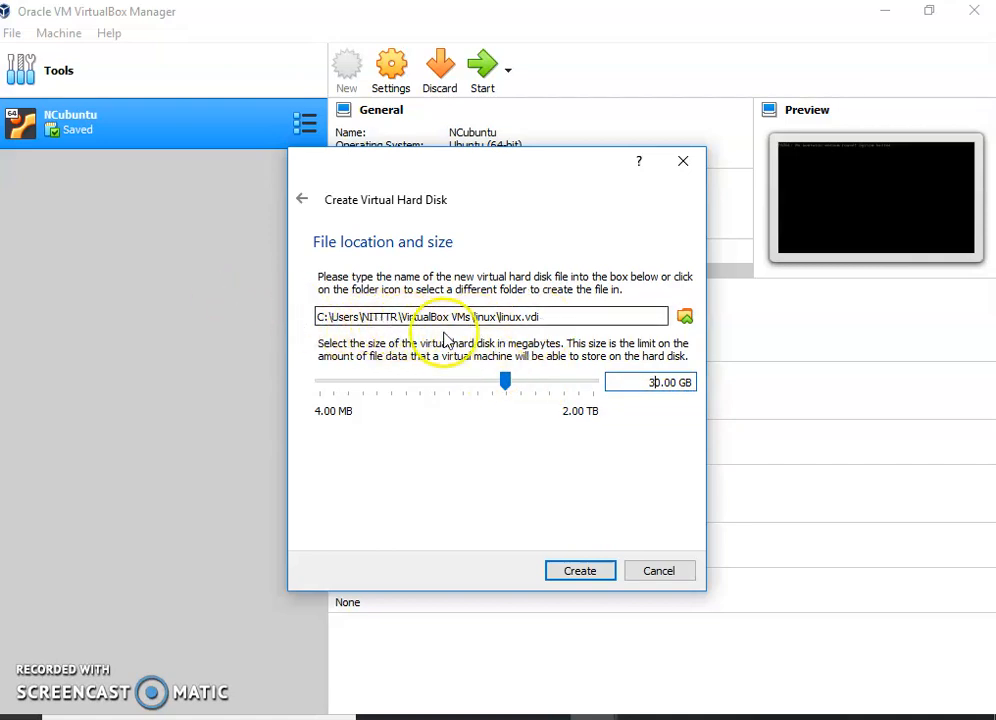
pyautogui.click(588, 571)
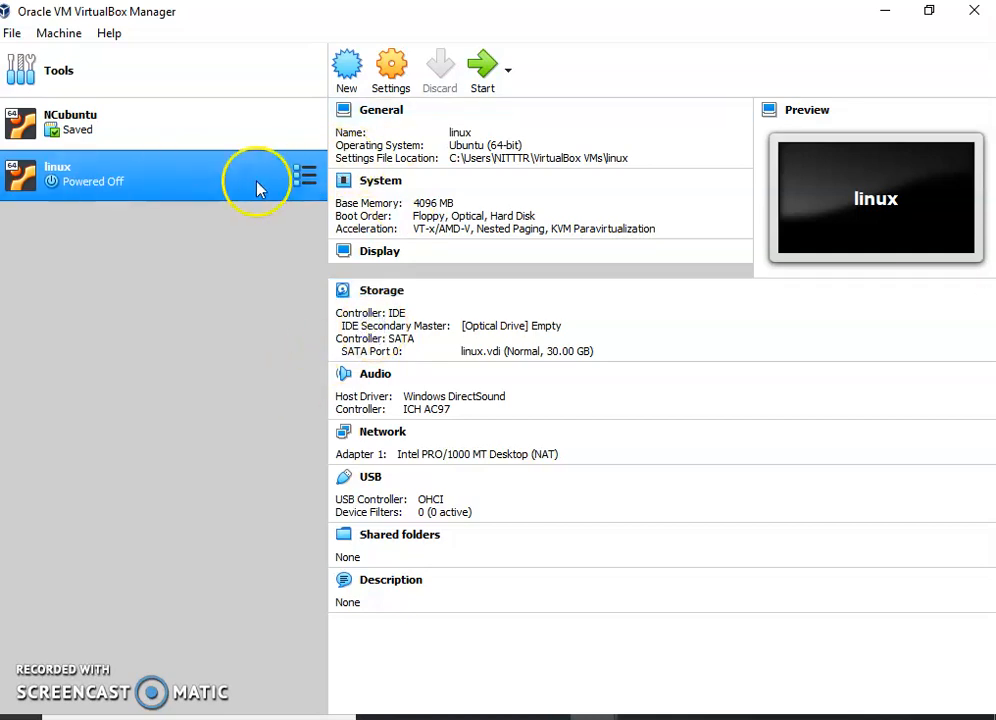
# In the linux machine's storage settings, load ubuntu-18.04.1-desktop-amd64.iso into the empty IDE optical drive.
pyautogui.click(380, 290)
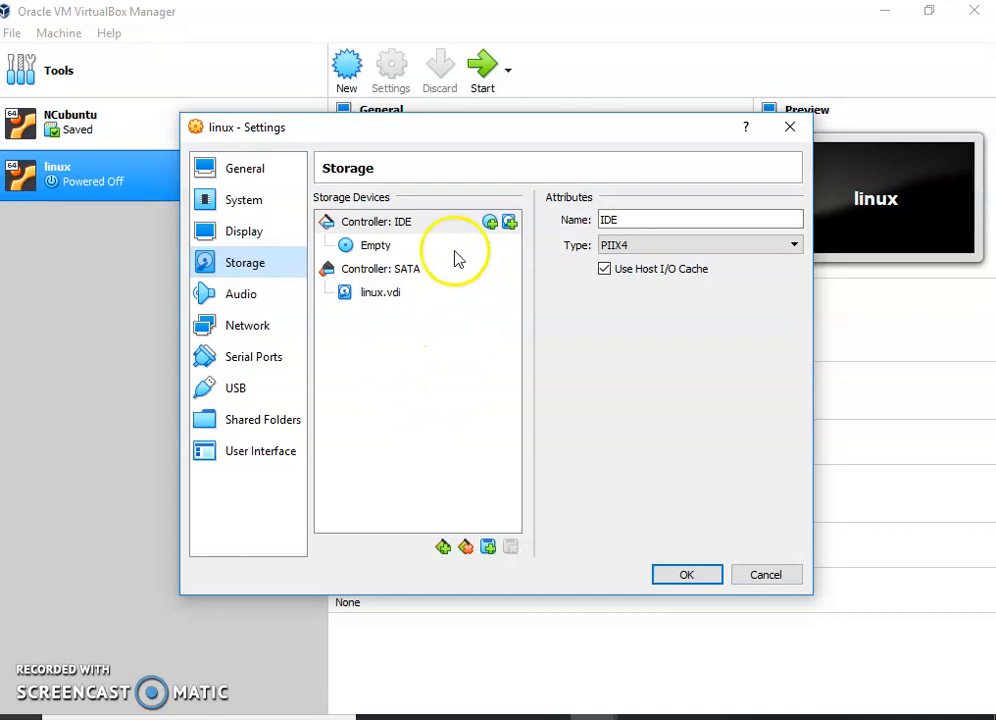
pyautogui.click(375, 246)
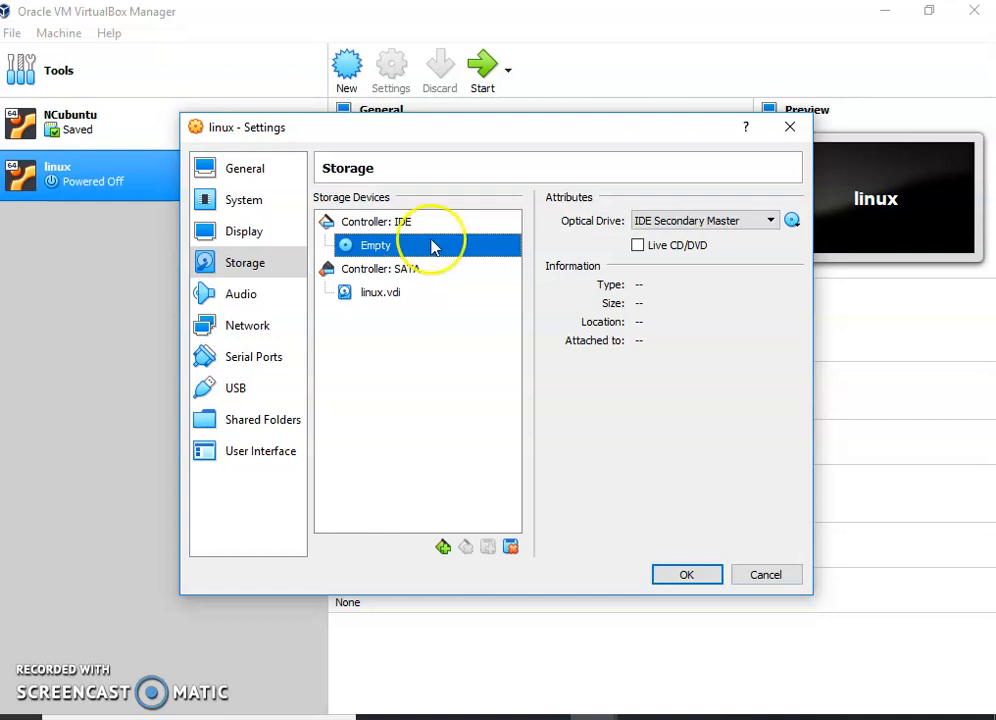
pyautogui.click(795, 226)
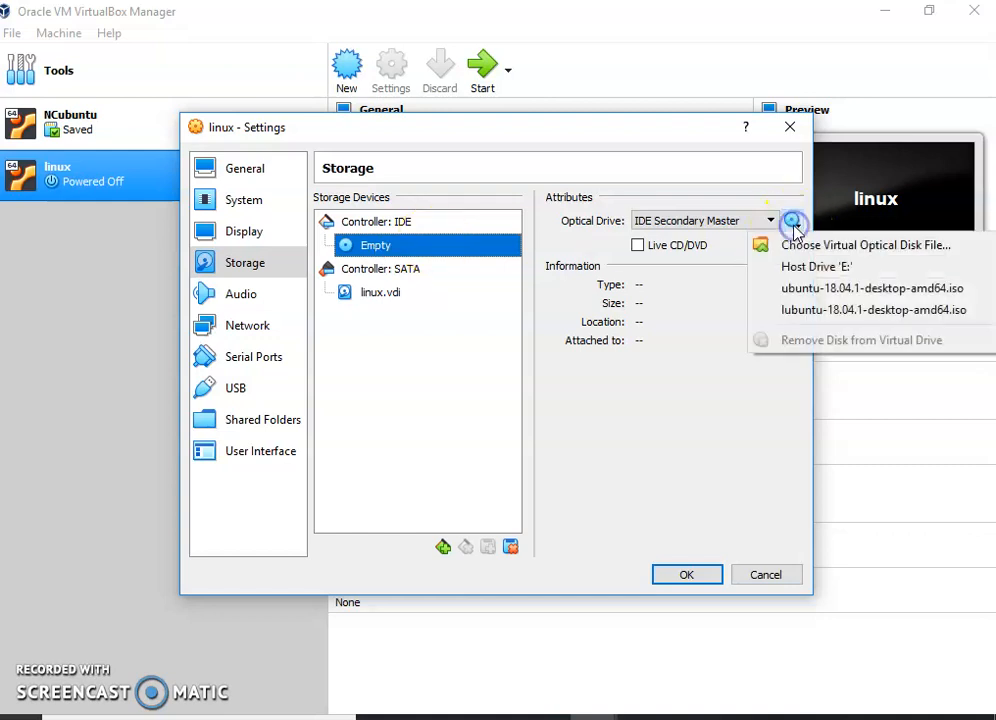
pyautogui.click(827, 288)
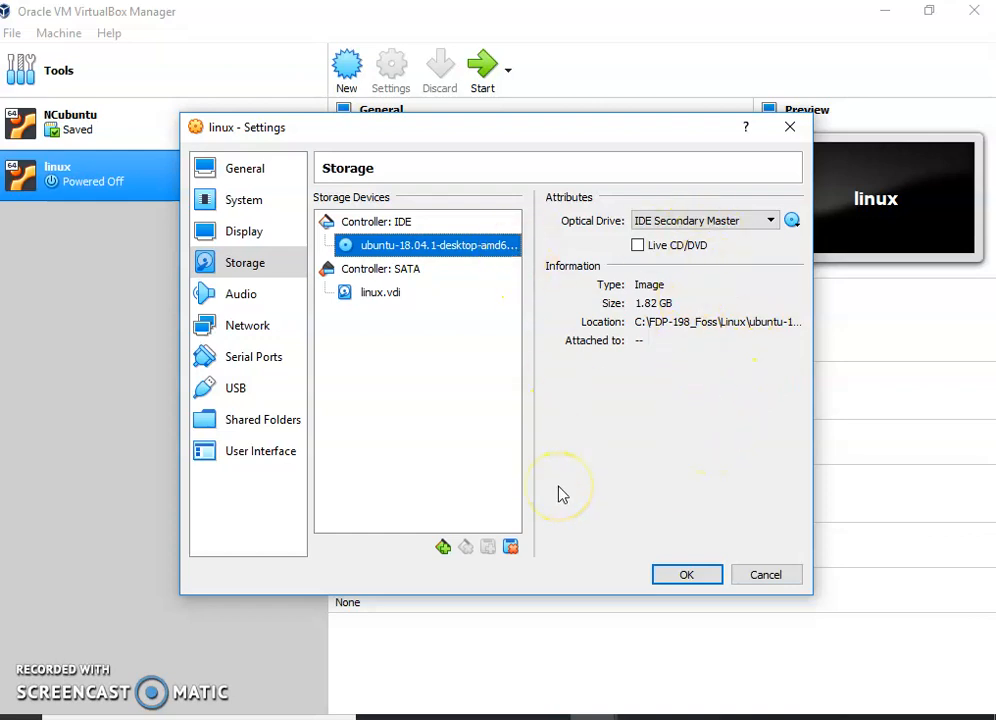
# Replace the optical disk with ubuntu-18.04.2-desktop-amd64 from the FDP-82_Free Software for Education folder on drive F and save the settings.
pyautogui.click(795, 228)
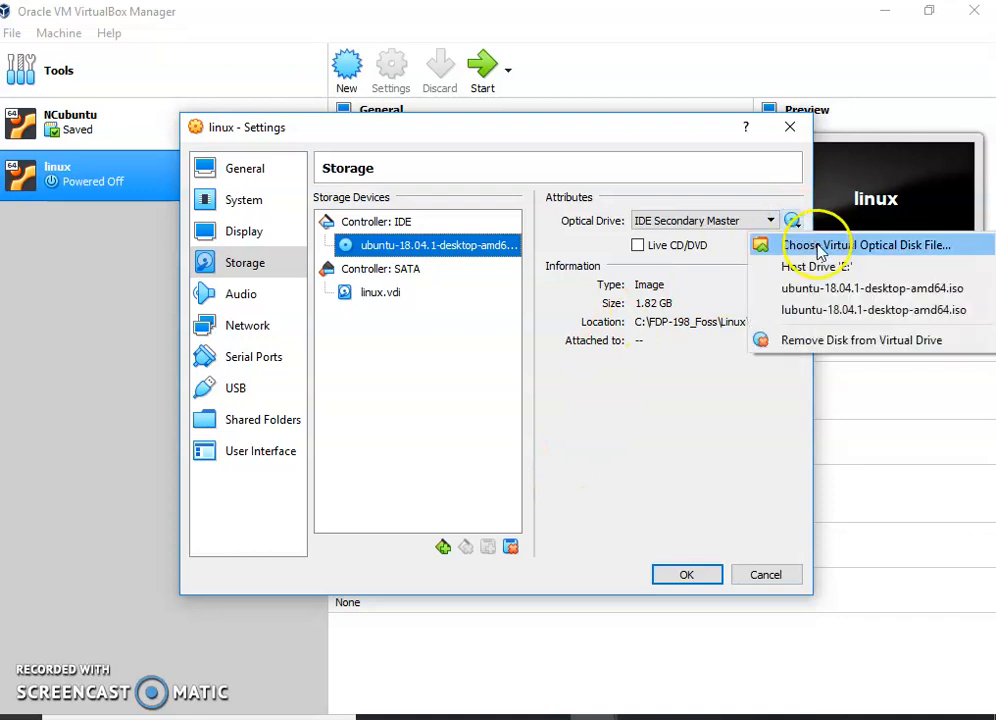
pyautogui.click(818, 246)
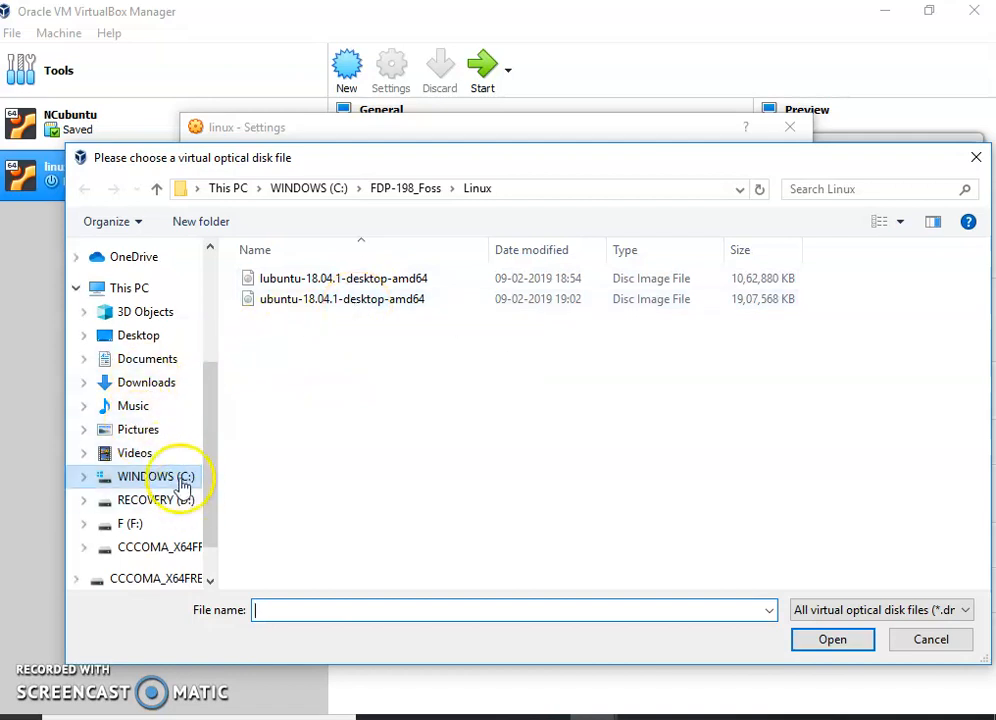
pyautogui.click(139, 289)
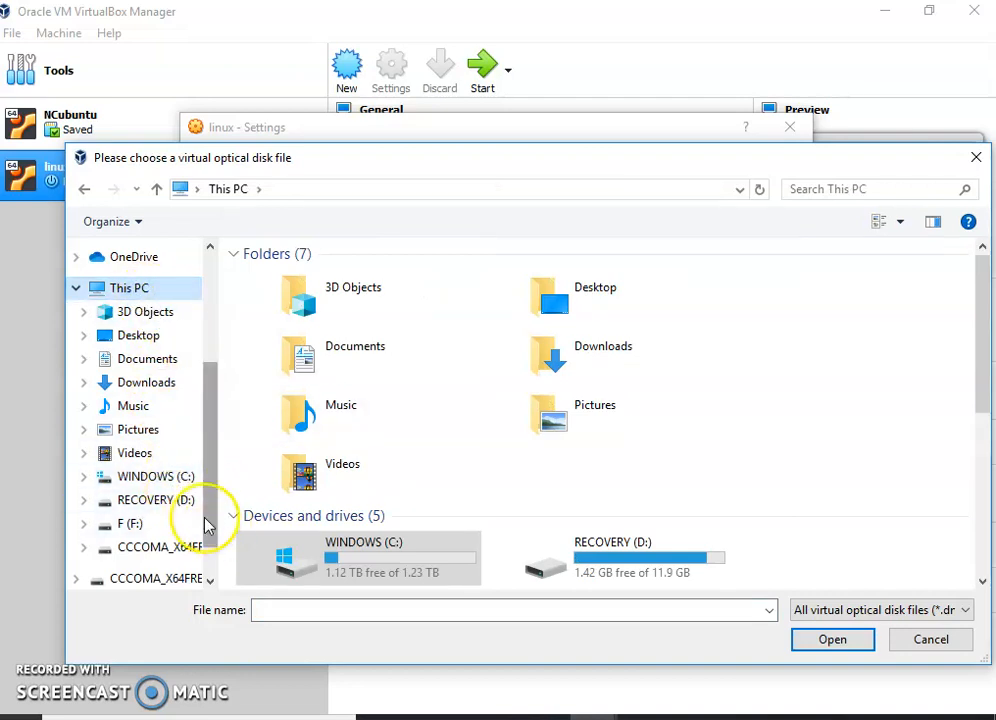
pyautogui.moveTo(205, 524); pyautogui.dragTo(208, 538)
pyautogui.click(110, 461)
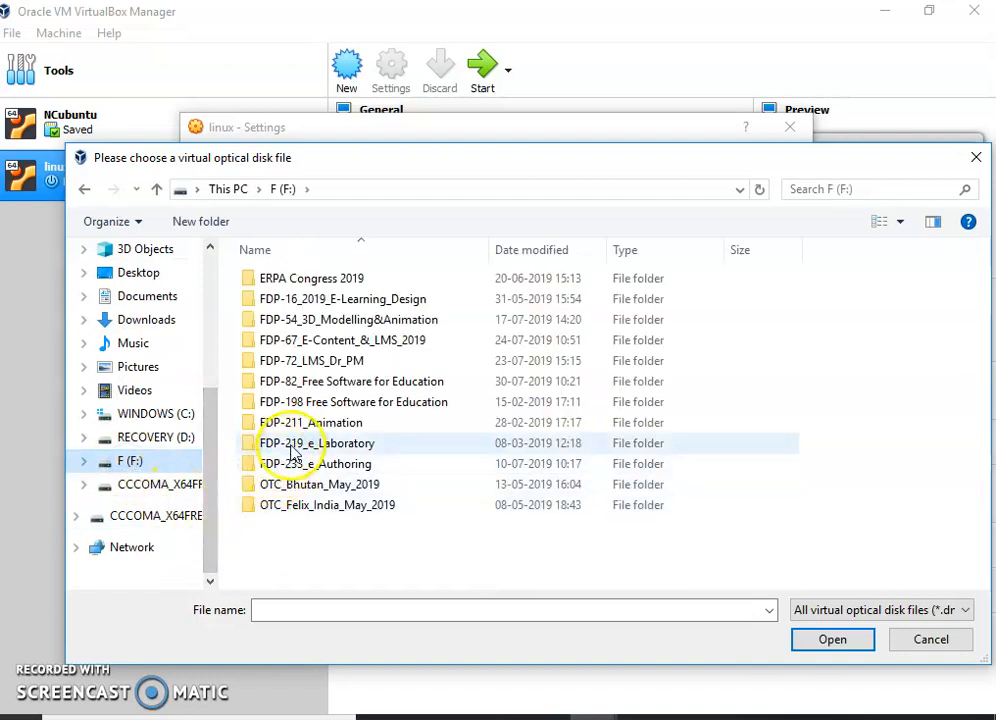
pyautogui.click(327, 381)
pyautogui.doubleClick(327, 381)
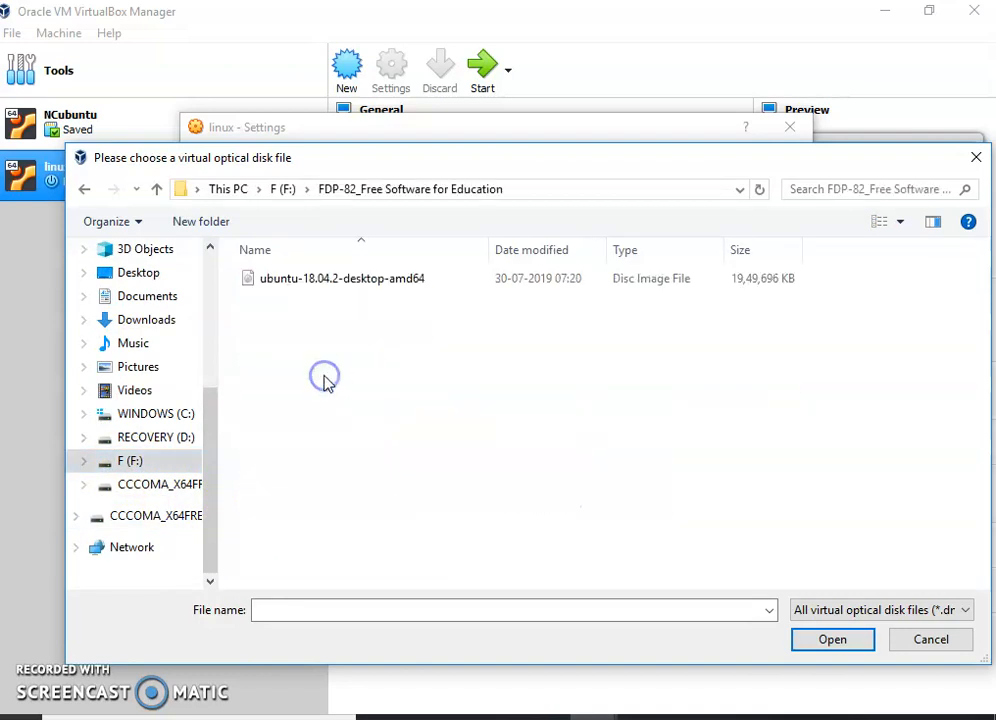
pyautogui.click(344, 280)
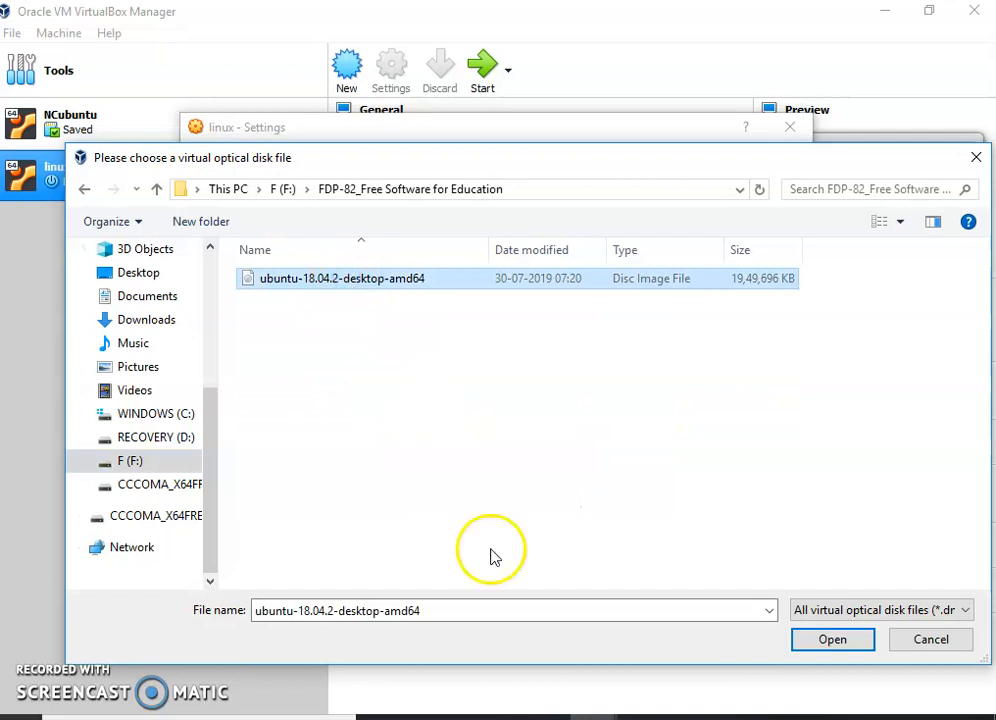
pyautogui.click(832, 642)
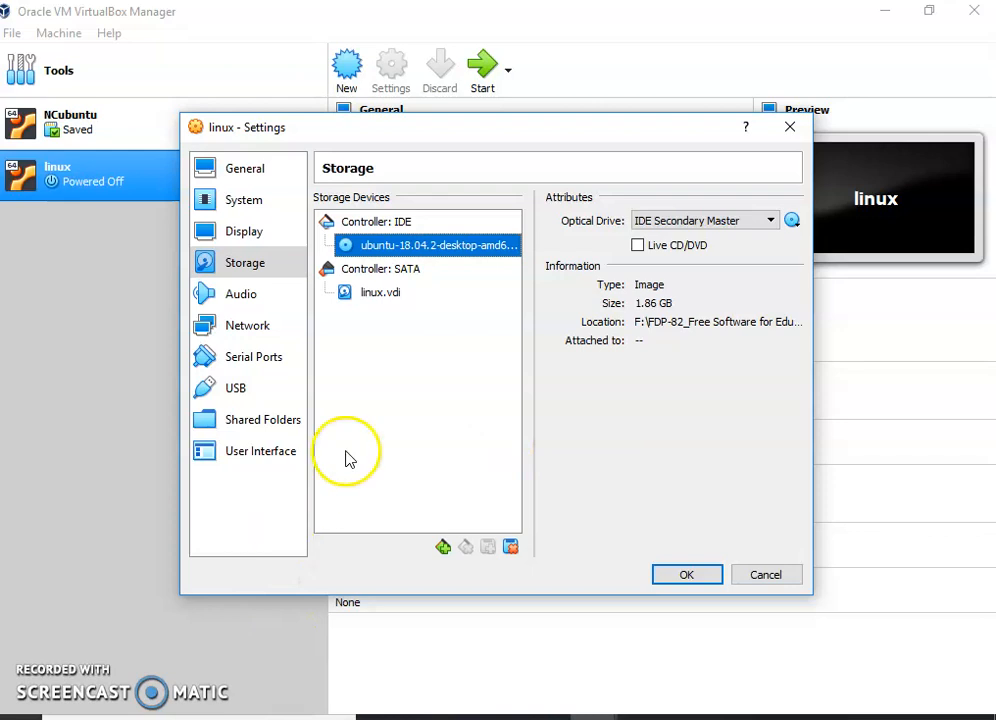
pyautogui.click(687, 575)
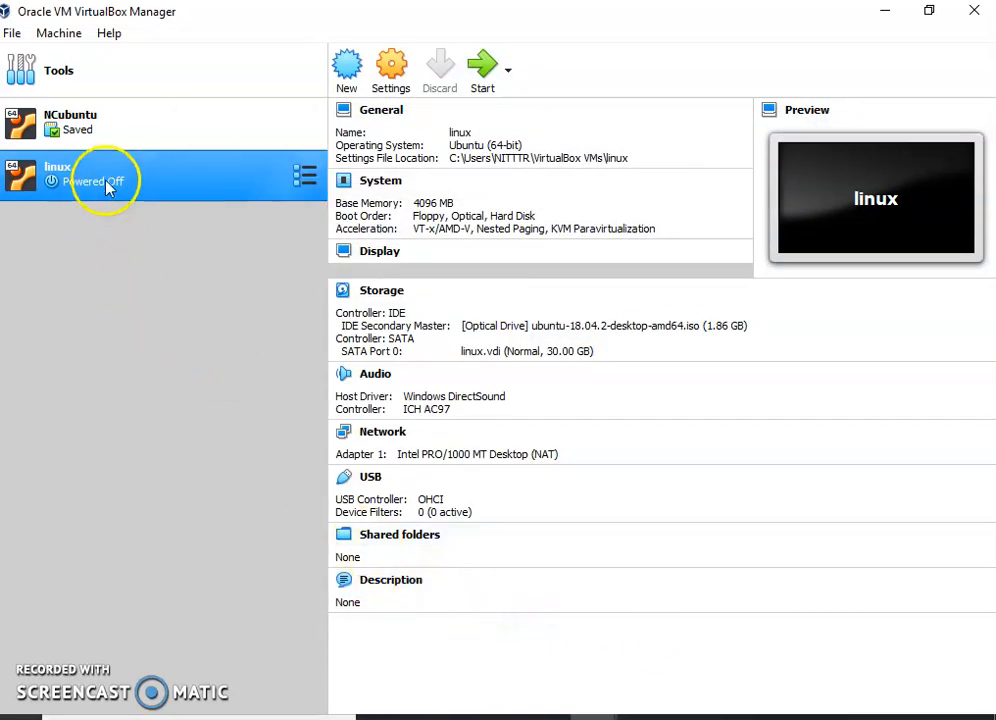
pyautogui.click(62, 40)
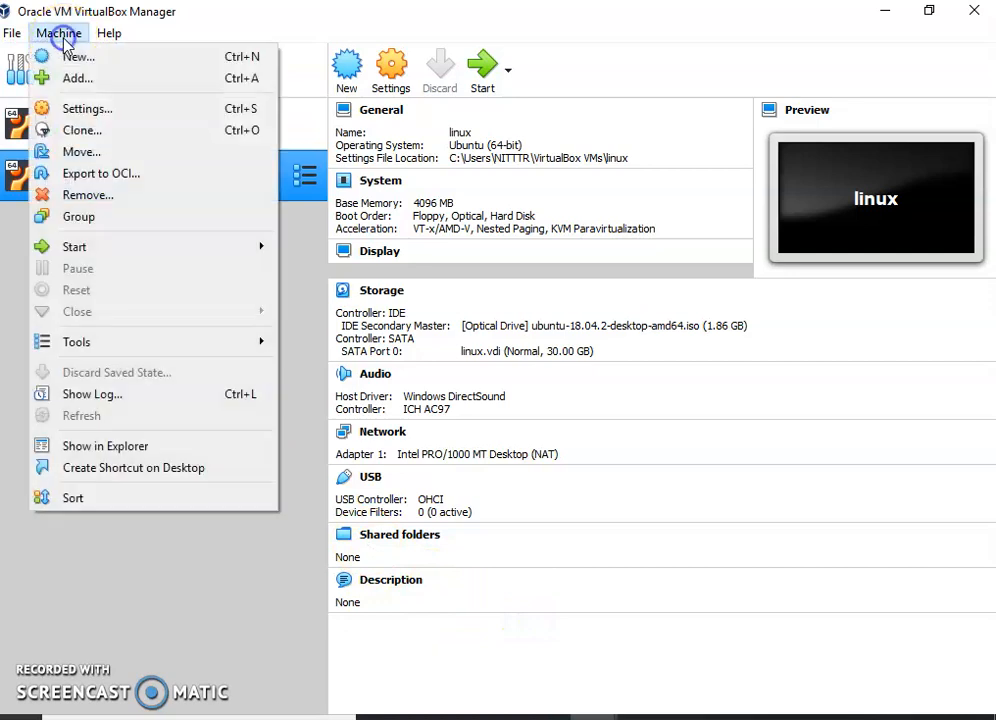
pyautogui.click(305, 320)
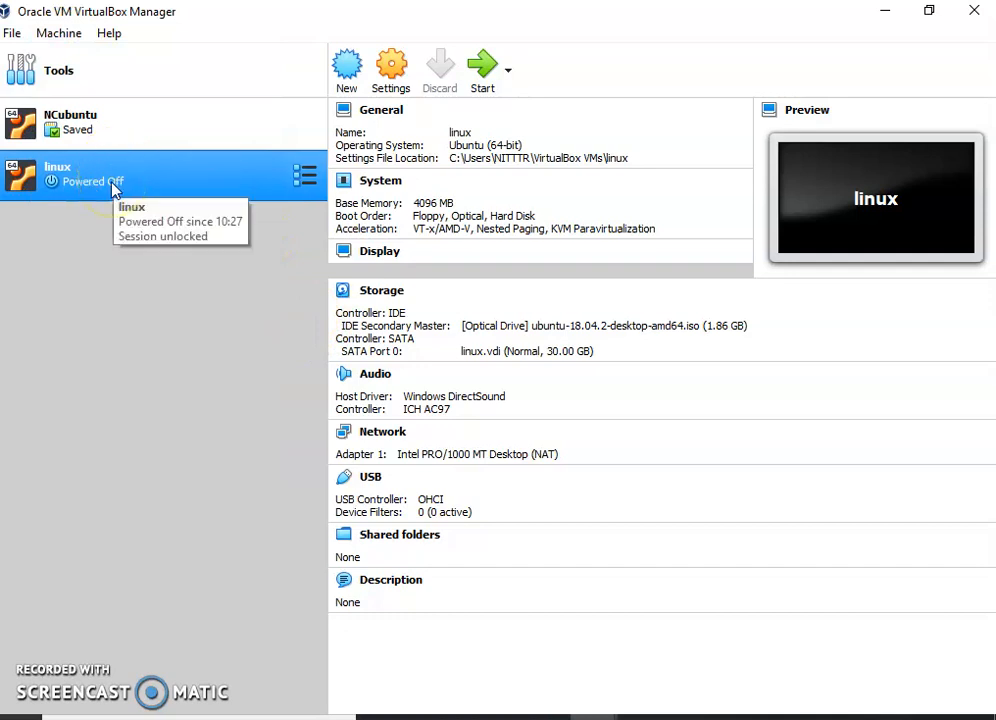
# Start the linux virtual machine and begin installing Ubuntu in English with the English (US) keyboard layout.
pyautogui.click(480, 64)
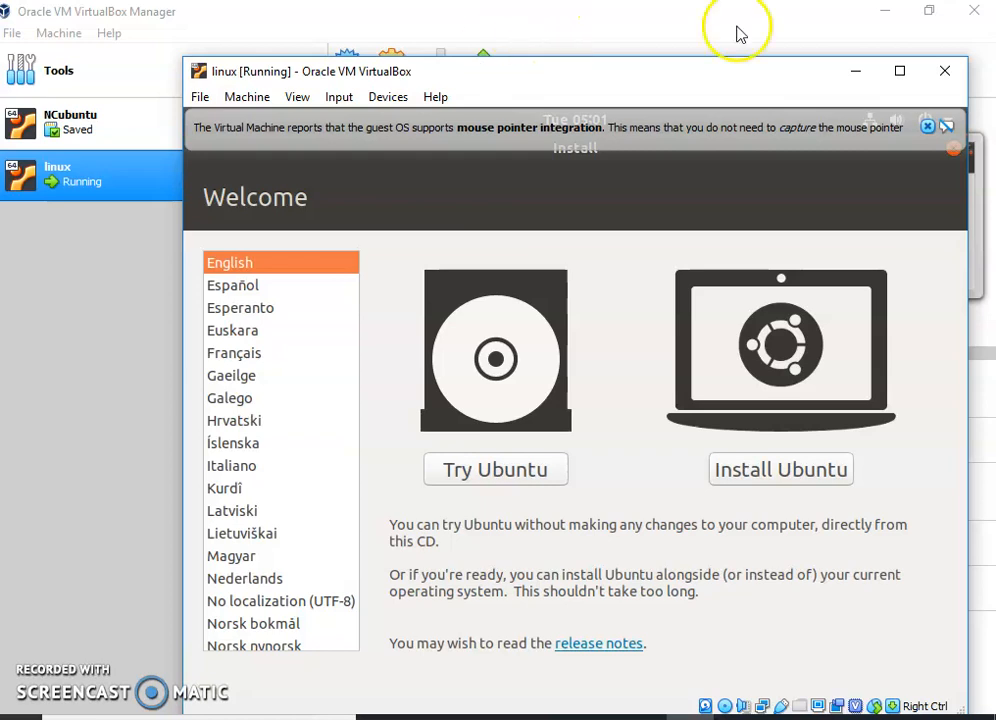
pyautogui.click(803, 481)
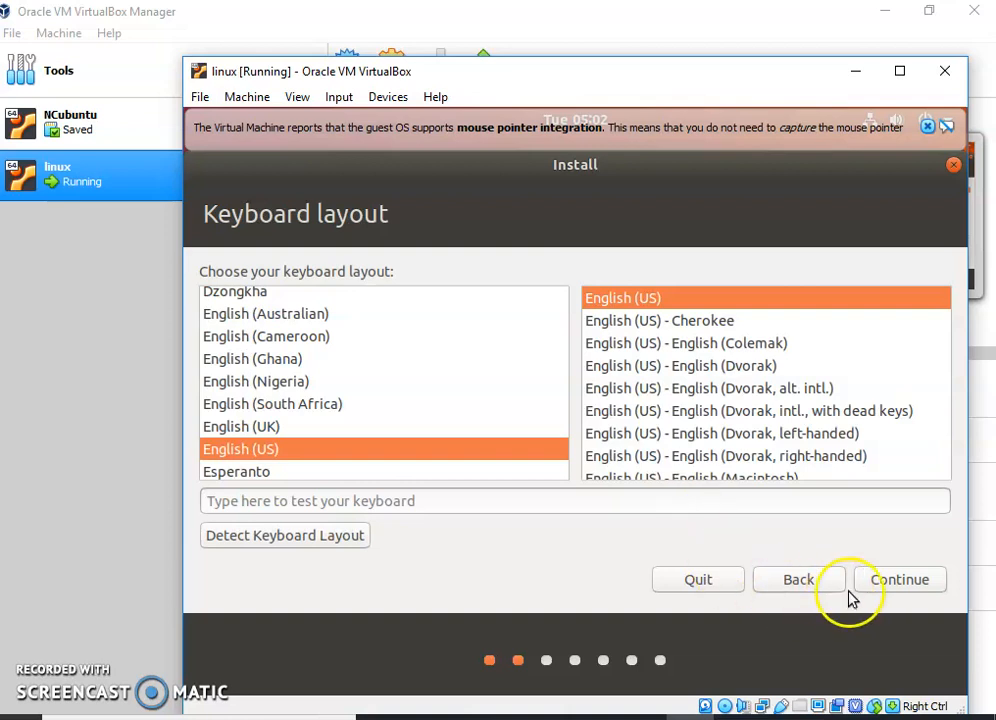
pyautogui.click(898, 584)
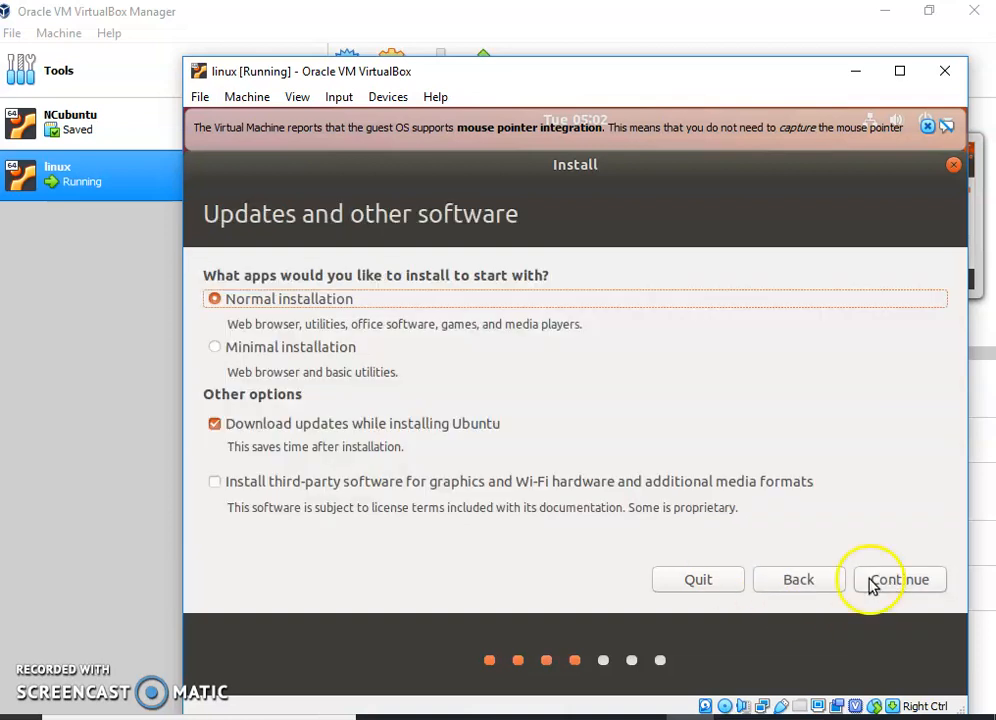
# Keep the normal installation, turn off downloading updates while installing Ubuntu, and continue to the installation type.
pyautogui.click(216, 426)
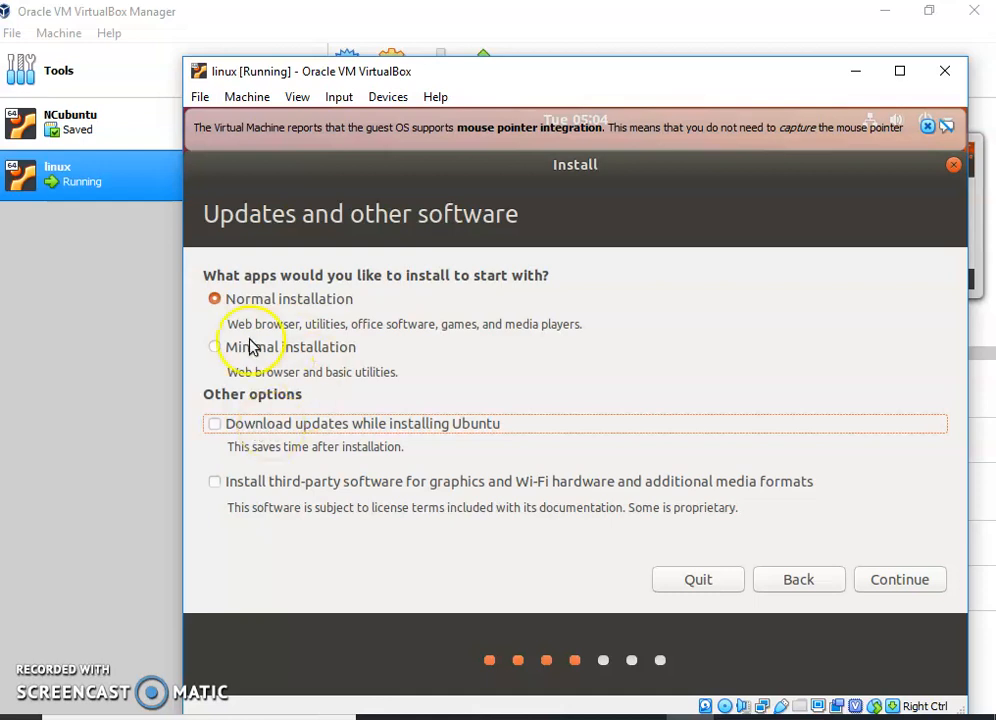
pyautogui.click(898, 592)
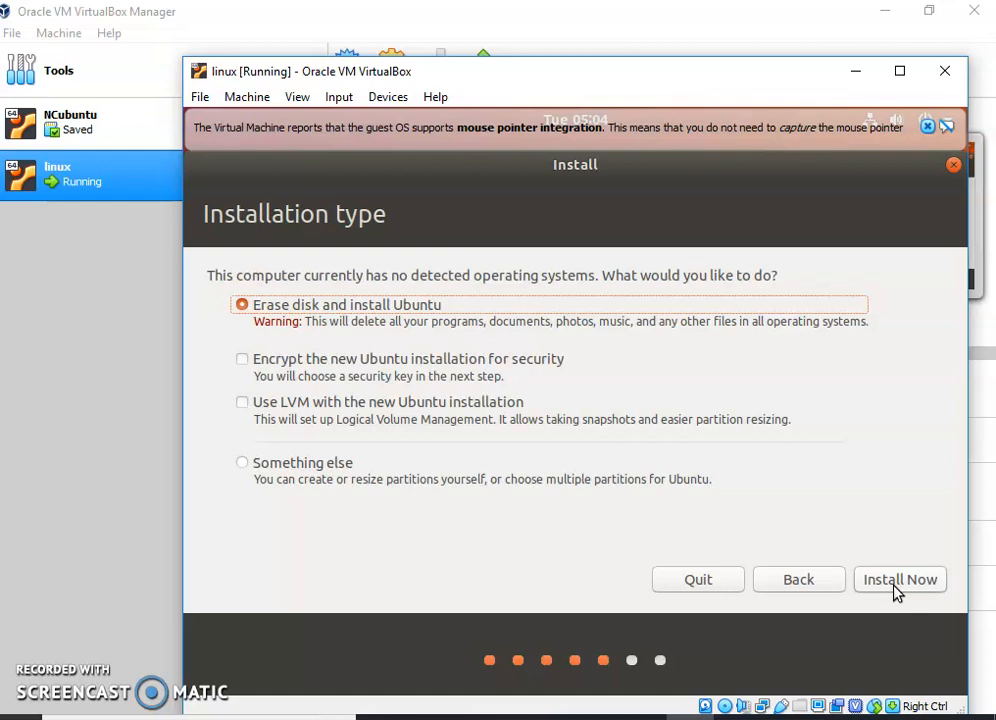
pyautogui.click(896, 590)
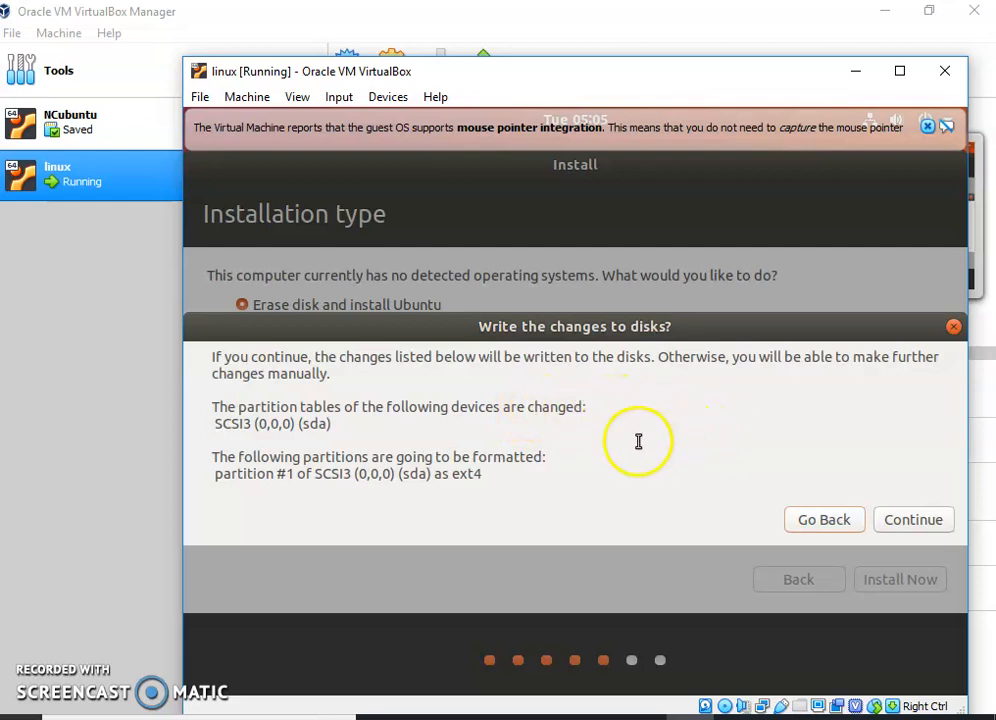
pyautogui.click(823, 521)
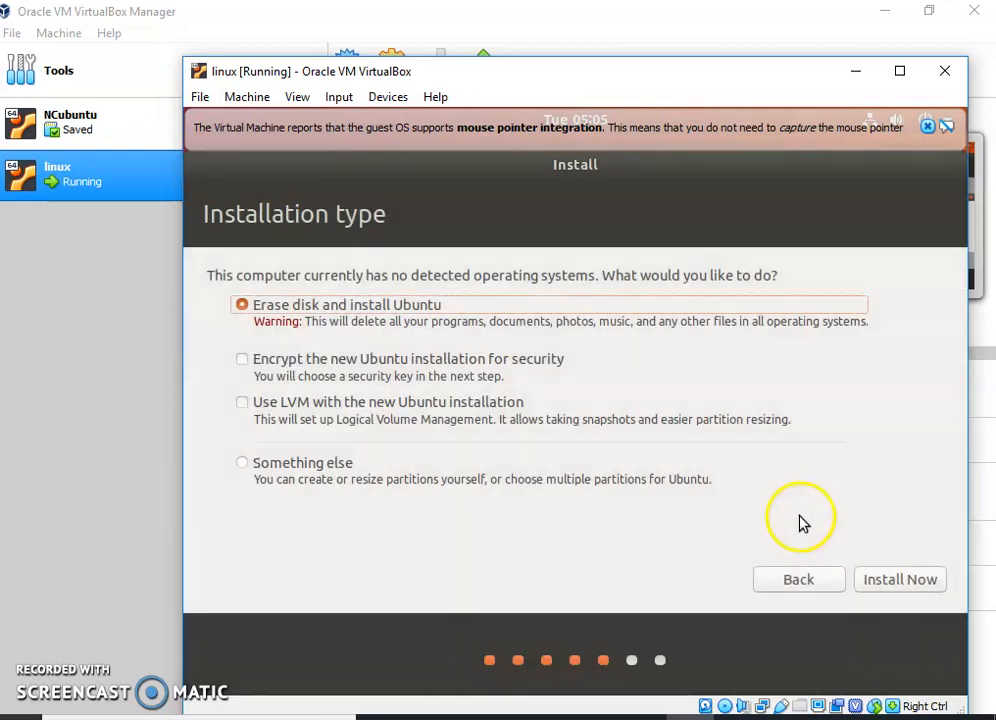
pyautogui.click(243, 466)
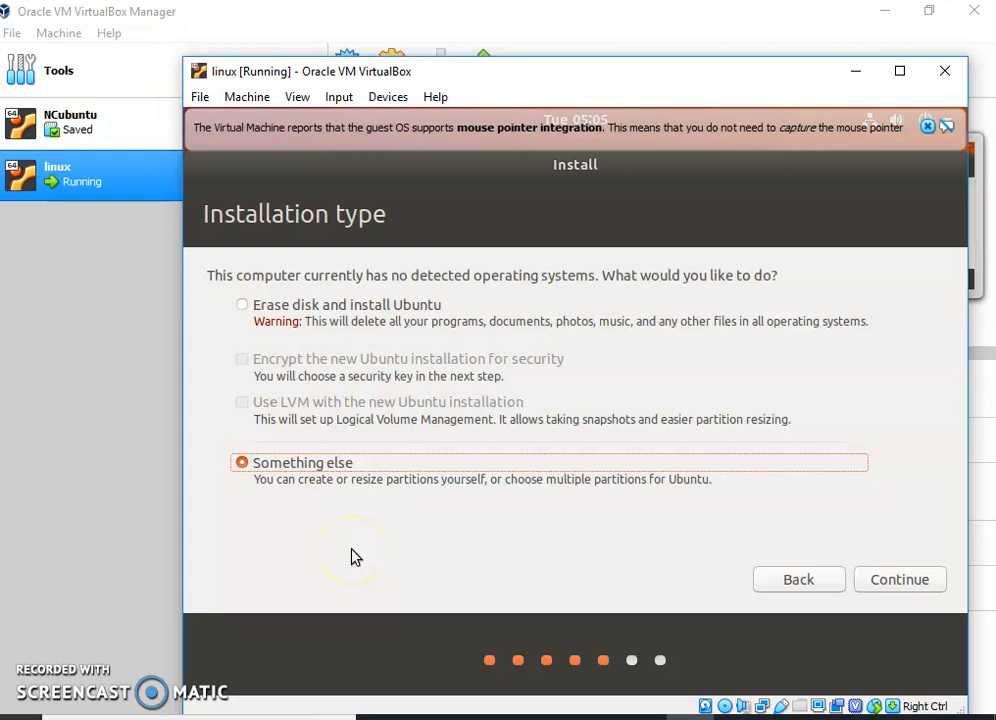
pyautogui.click(243, 306)
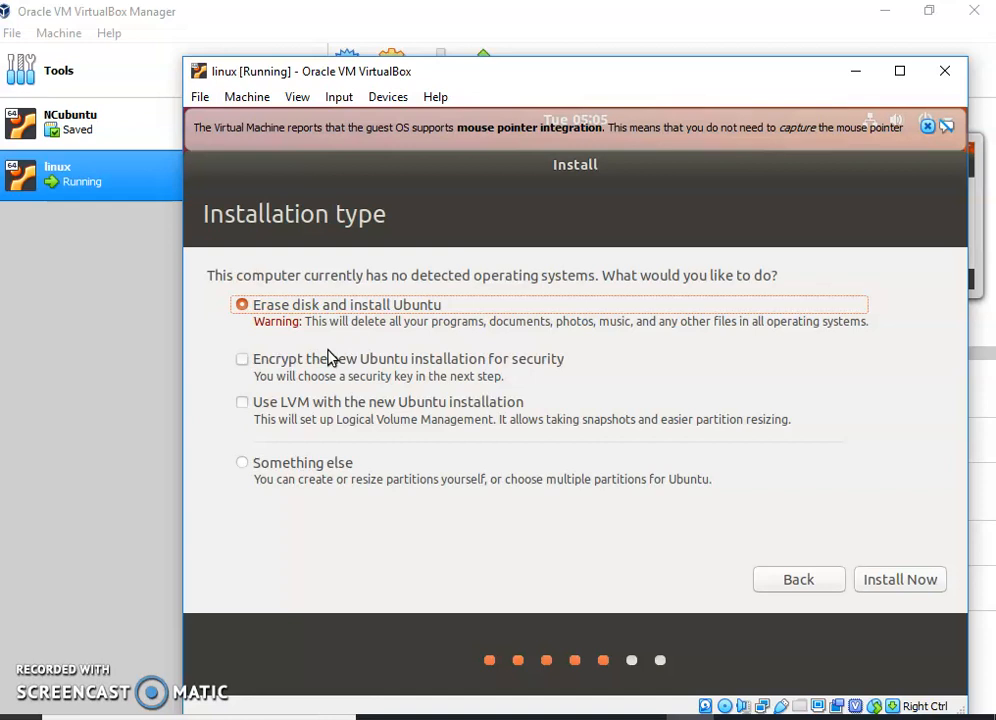
pyautogui.click(243, 463)
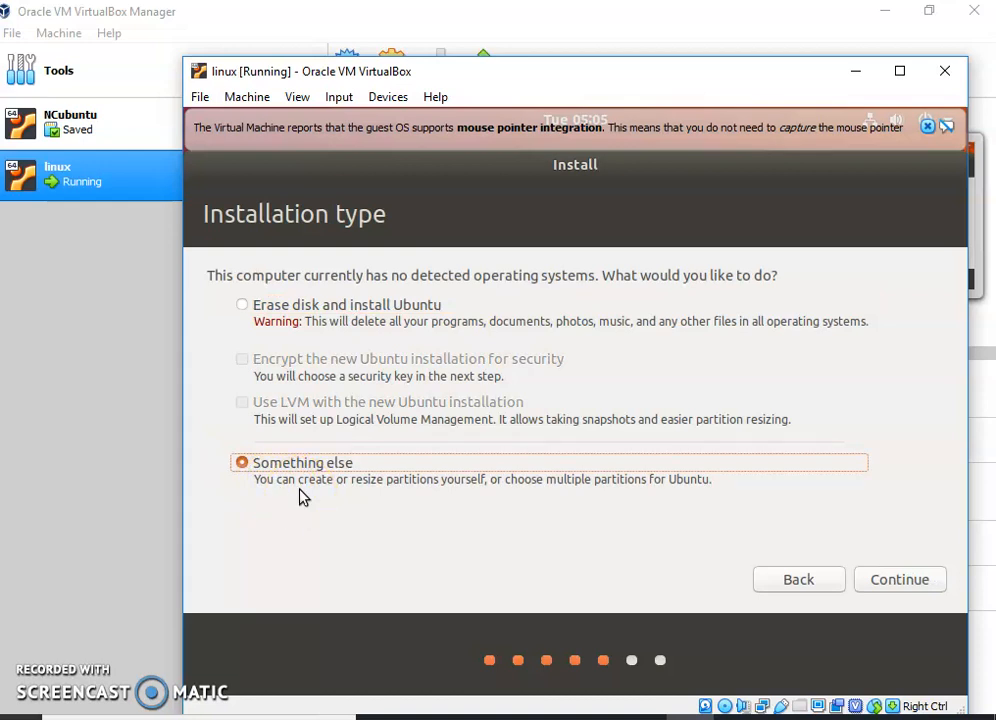
pyautogui.click(241, 305)
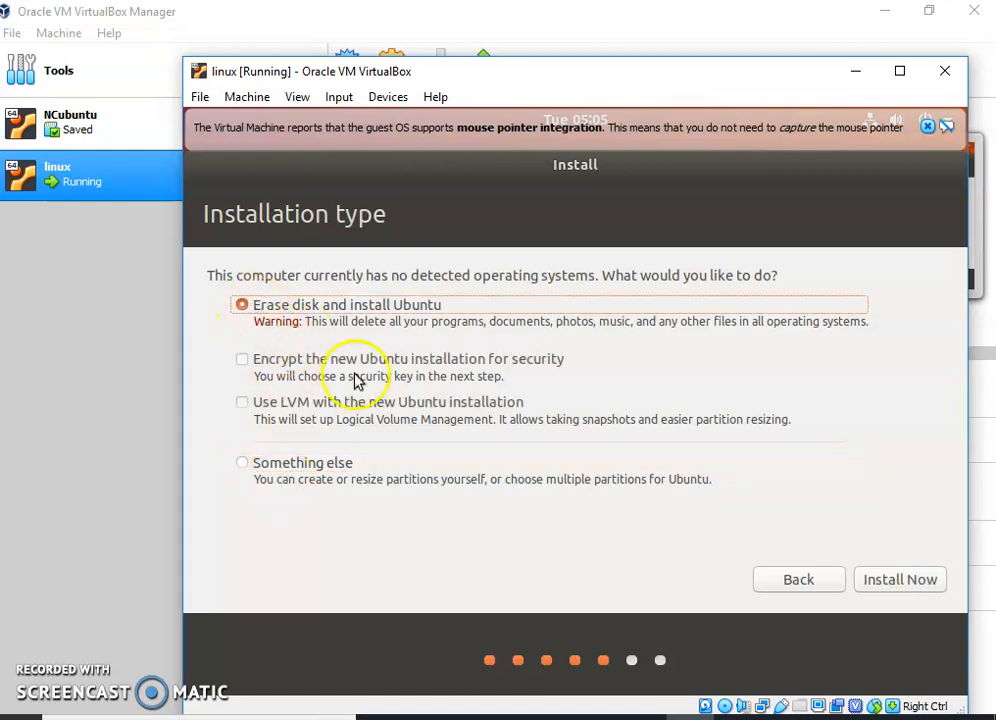
# Start the installation with the erase disk and install Ubuntu option, and confirm writing the changes to the disks.
pyautogui.click(901, 582)
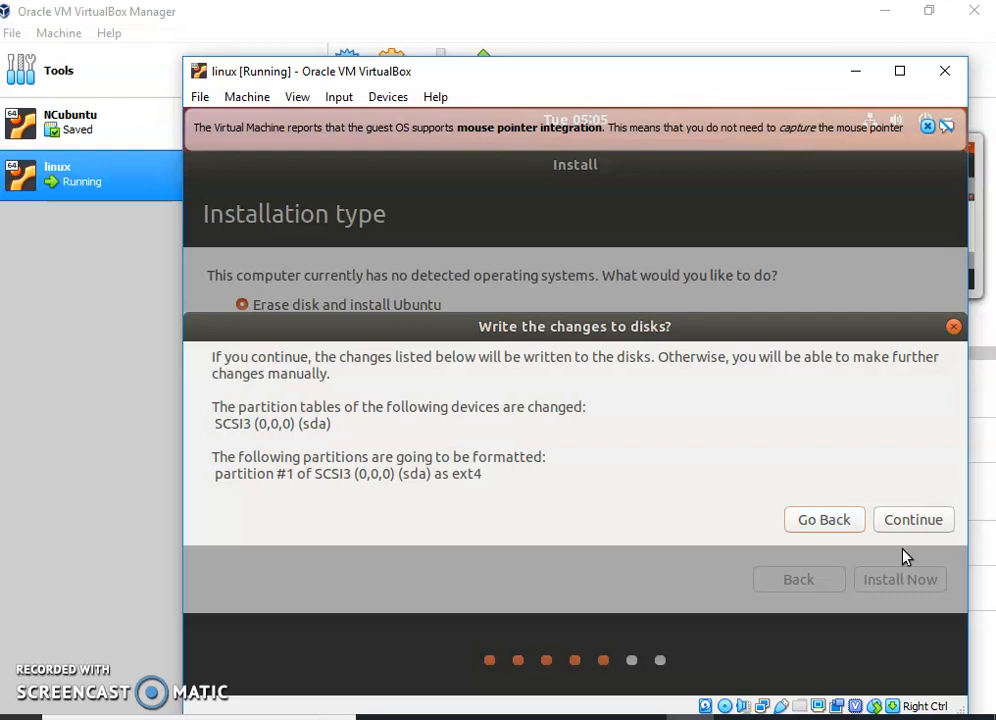
pyautogui.click(916, 524)
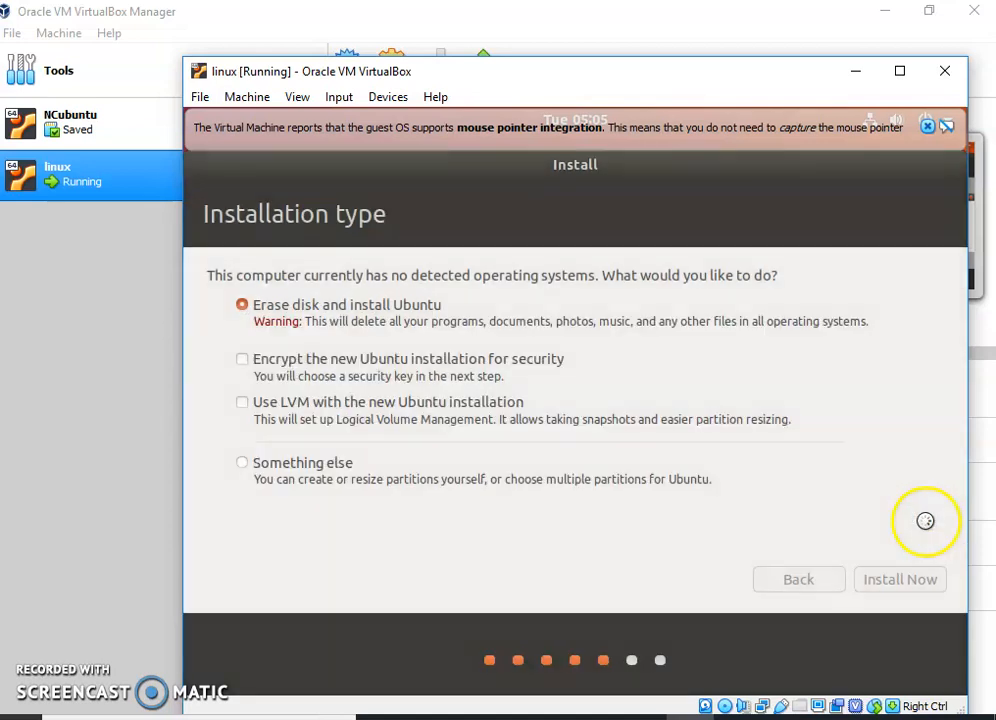